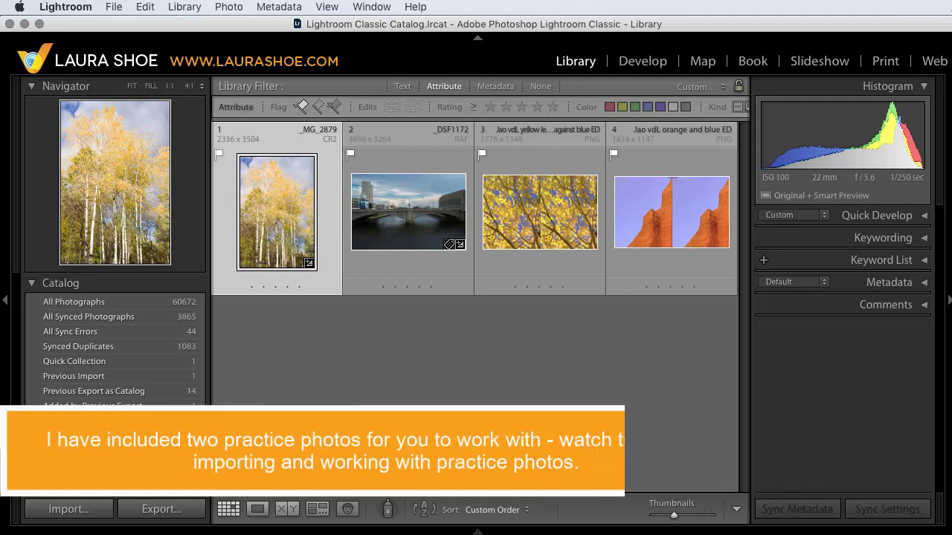
Open Enhance Details for the _MG_2879 aspen raw and compare its preview with and without enhancement
right_click(276, 200)
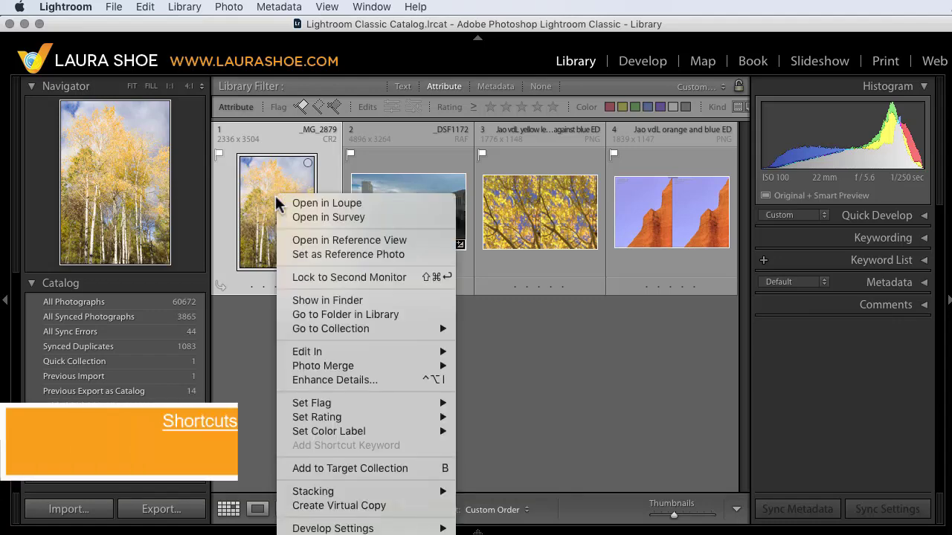
left_click(349, 379)
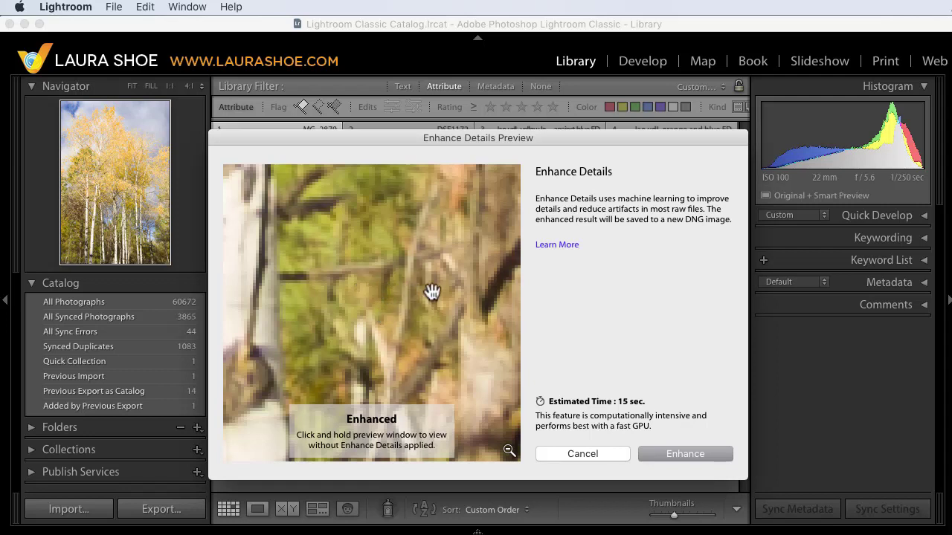
left_click(388, 296)
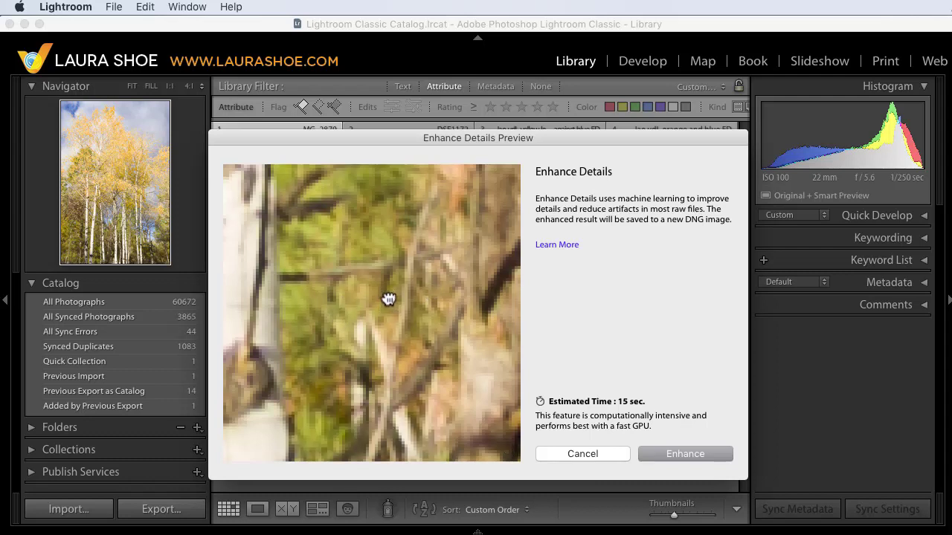
left_click(388, 299)
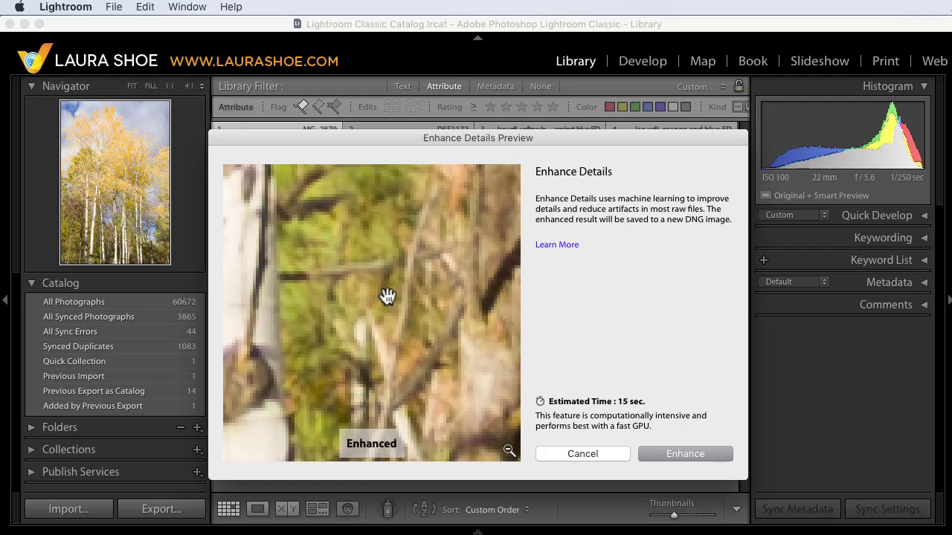
left_click(388, 298)
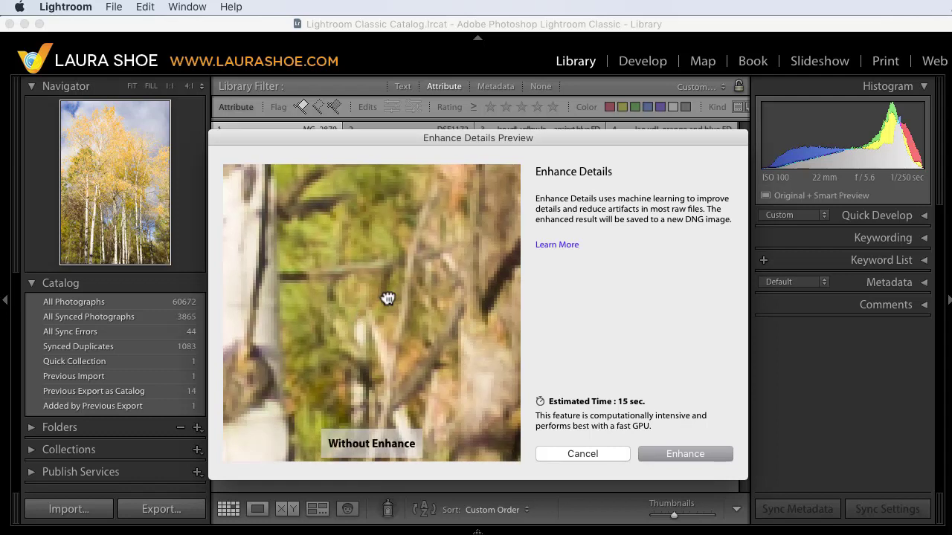
left_click(389, 296)
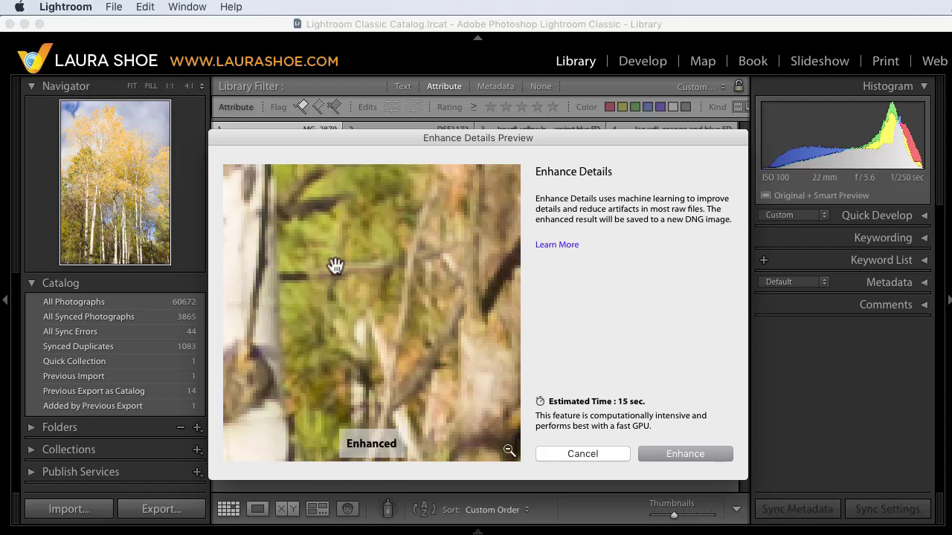
left_click(421, 312)
Zoom the preview onto the aspen leaves against the sky and compare them with and without enhancement
left_click(508, 451)
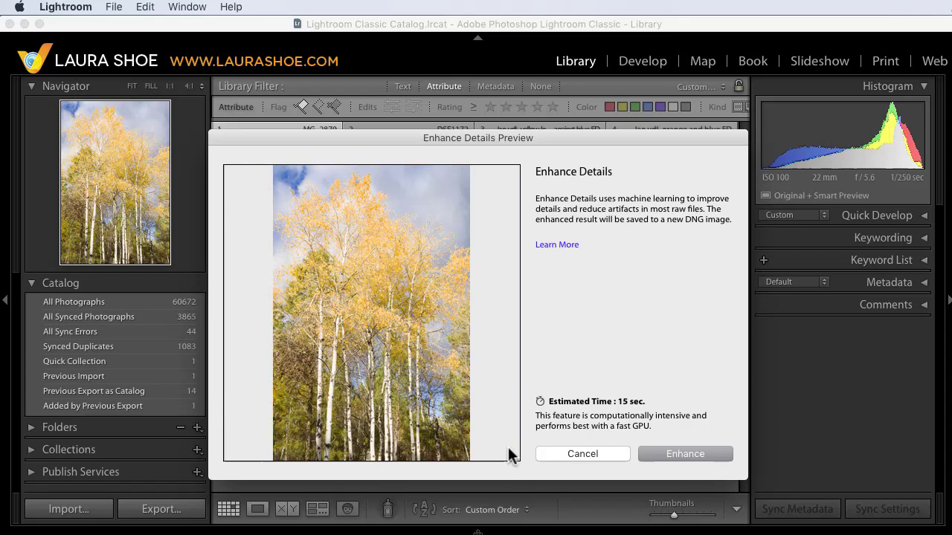
left_click(293, 193)
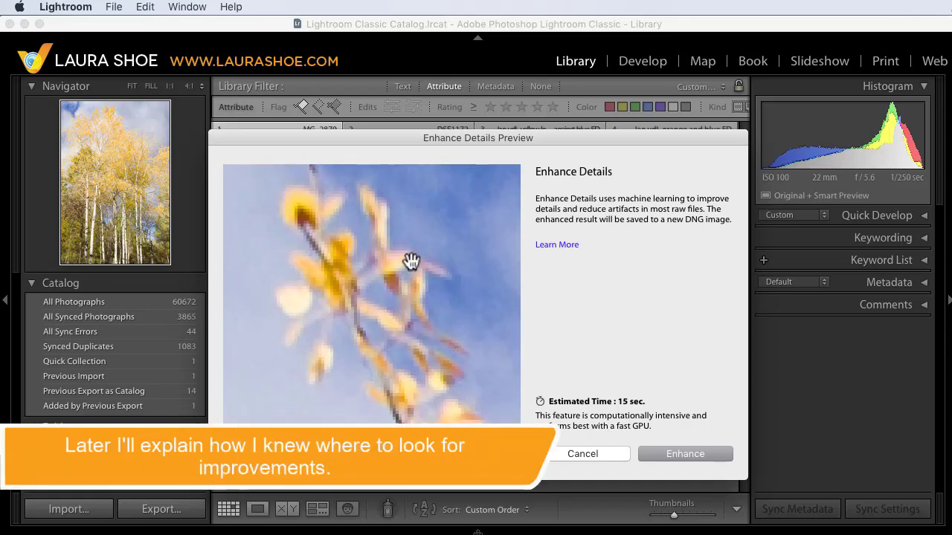
left_click(450, 272)
mouse_move(450, 273)
left_mouse_down()
mouse_move(417, 287)
mouse_move(444, 267)
left_mouse_up()
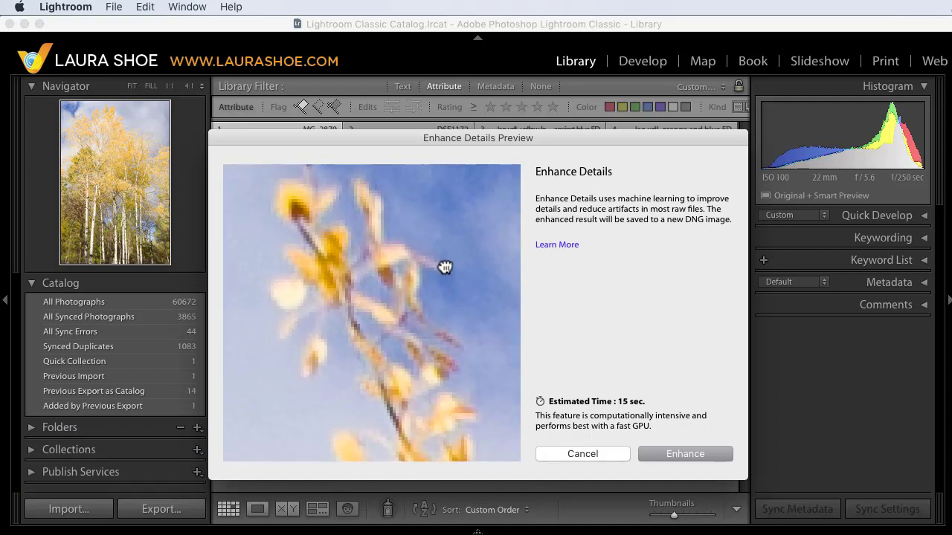
left_click_drag(444, 267, 444, 266)
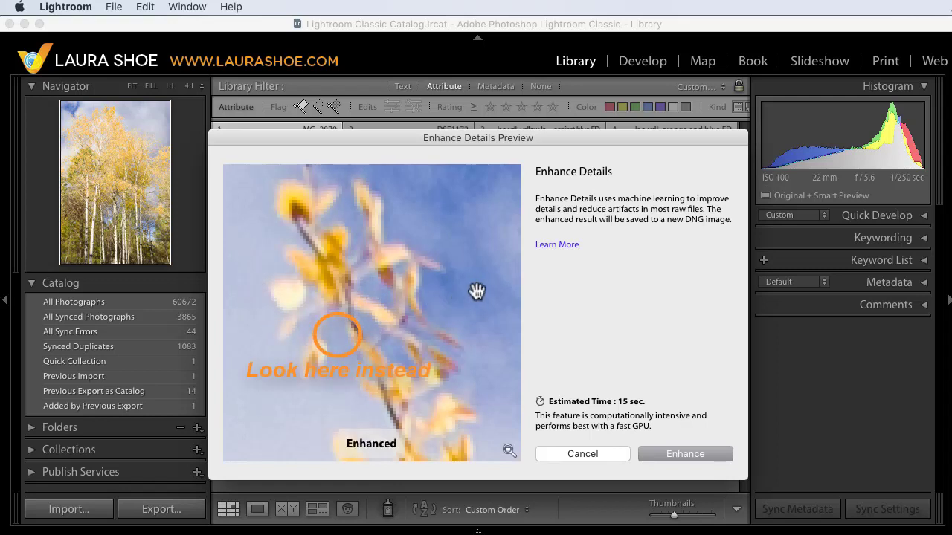
left_click_drag(466, 296, 465, 297)
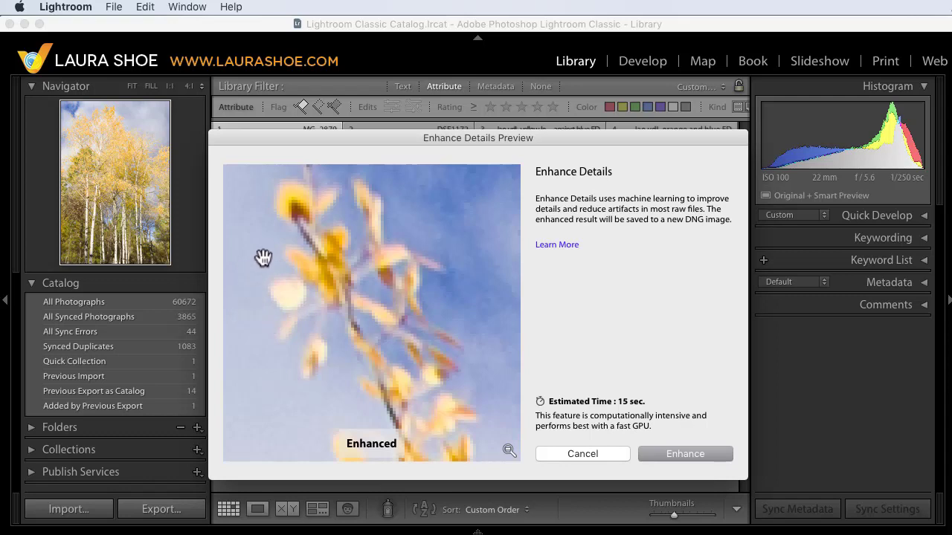
left_click_drag(448, 297, 449, 299)
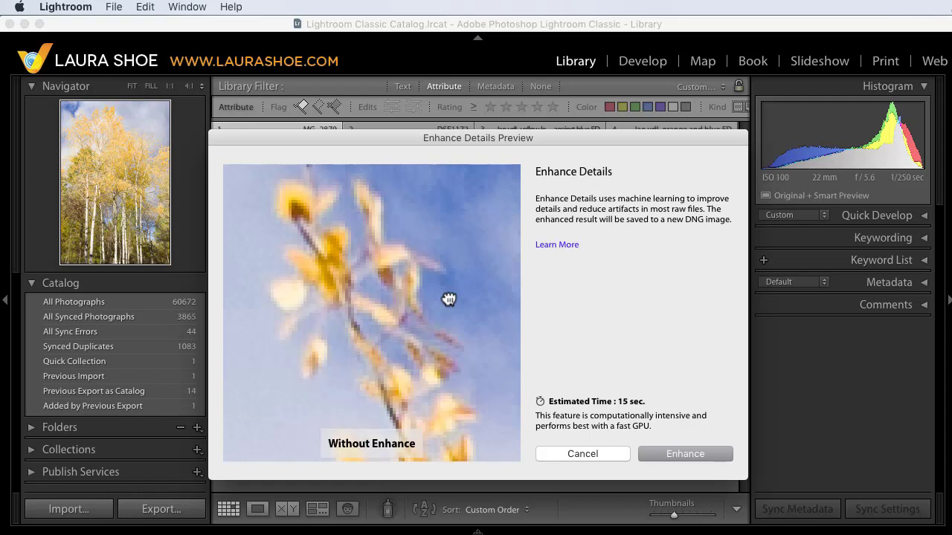
left_click_drag(449, 299, 448, 299)
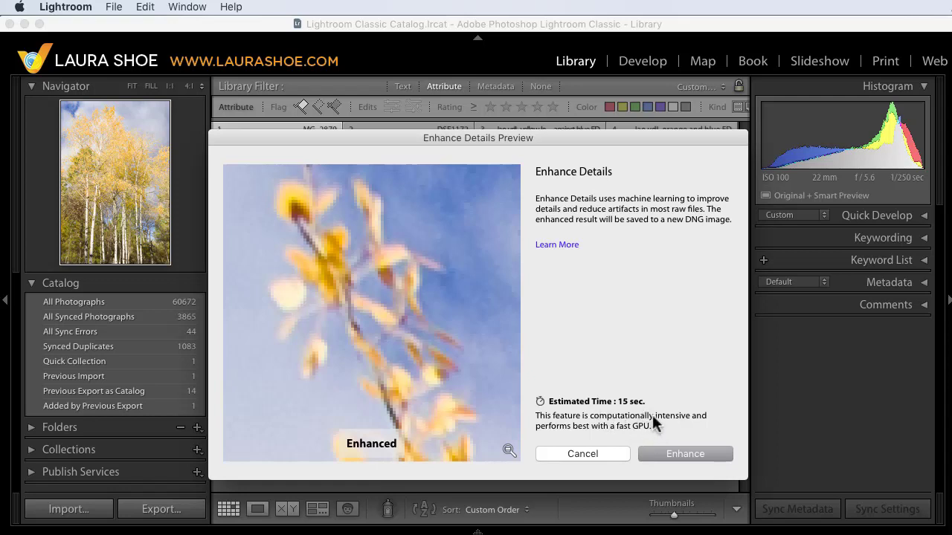
Create the _MG_2879-Enhanced DNG and check its 2336 x 3504 info in the grid
left_click(682, 455)
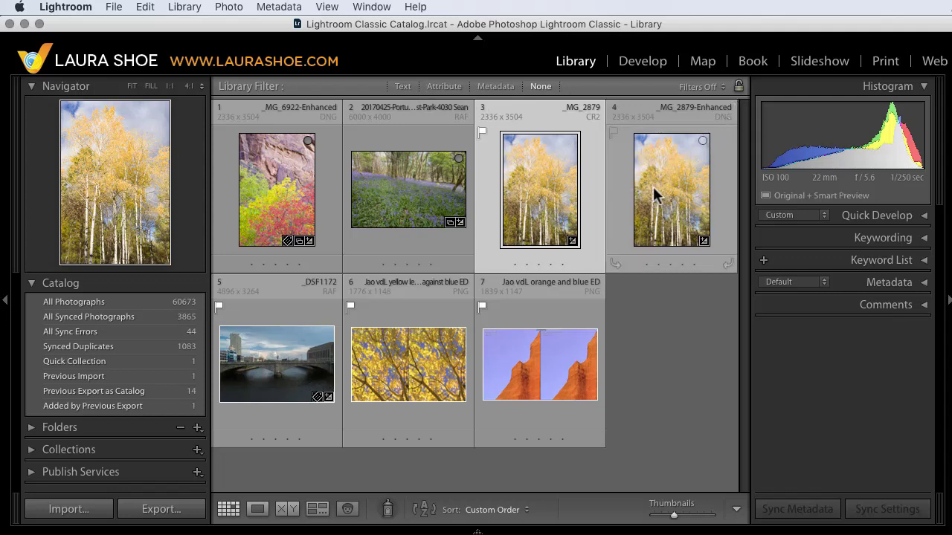
mouse_move(649, 193)
Compare the aspen CR2 and its Enhanced DNG side by side at 4:1 on the leaves
left_click(632, 206, "super")
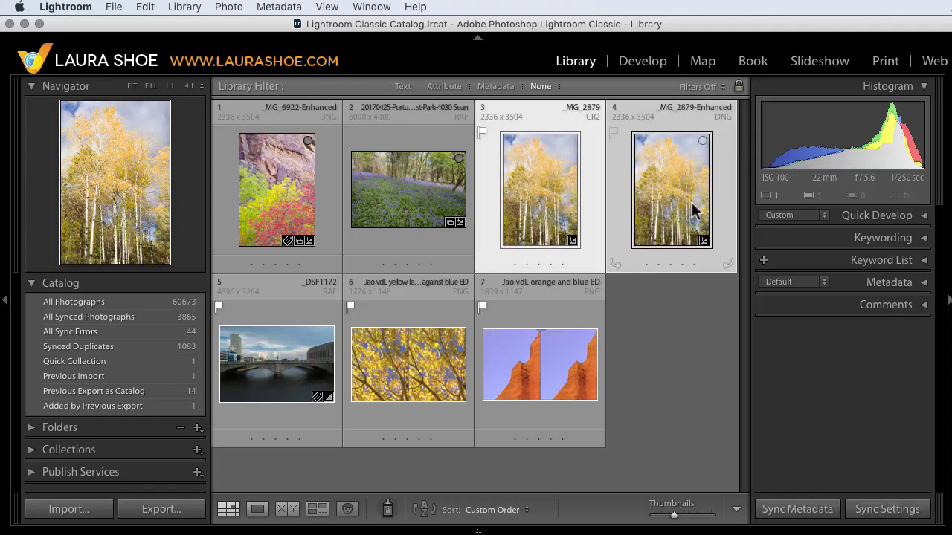
left_click(289, 510)
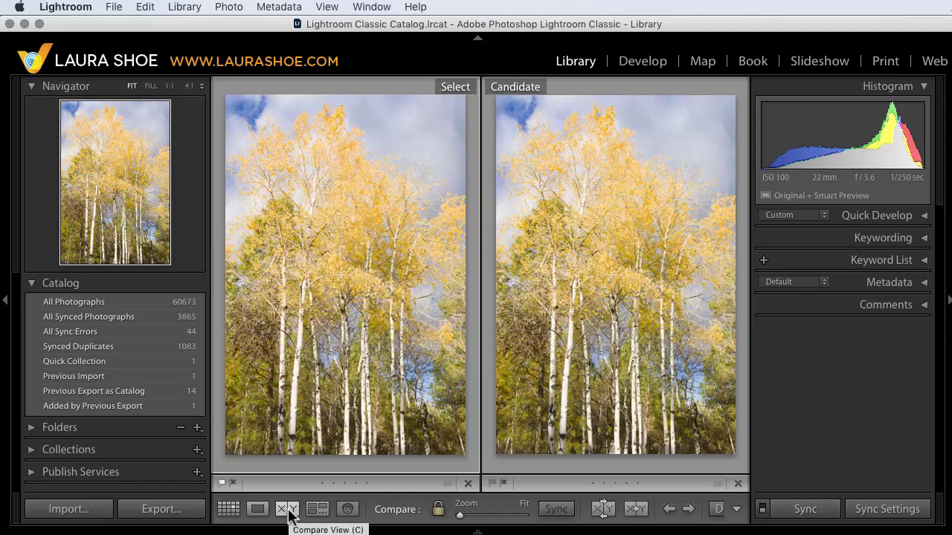
left_click(248, 125)
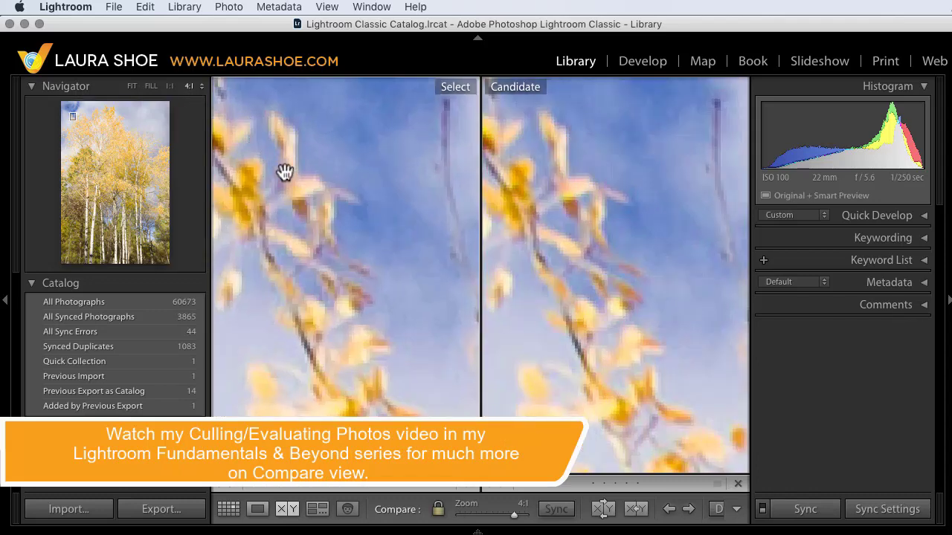
left_click_drag(287, 174, 465, 249)
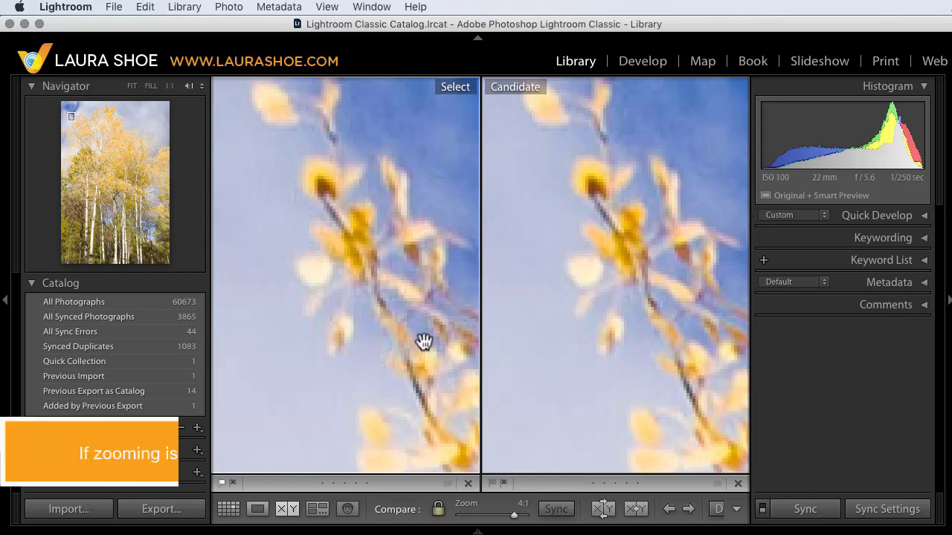
Inspect the comparison at Fit, 4:1 and 1:1, ending with both photos fitted
left_click(436, 361)
left_click(394, 313)
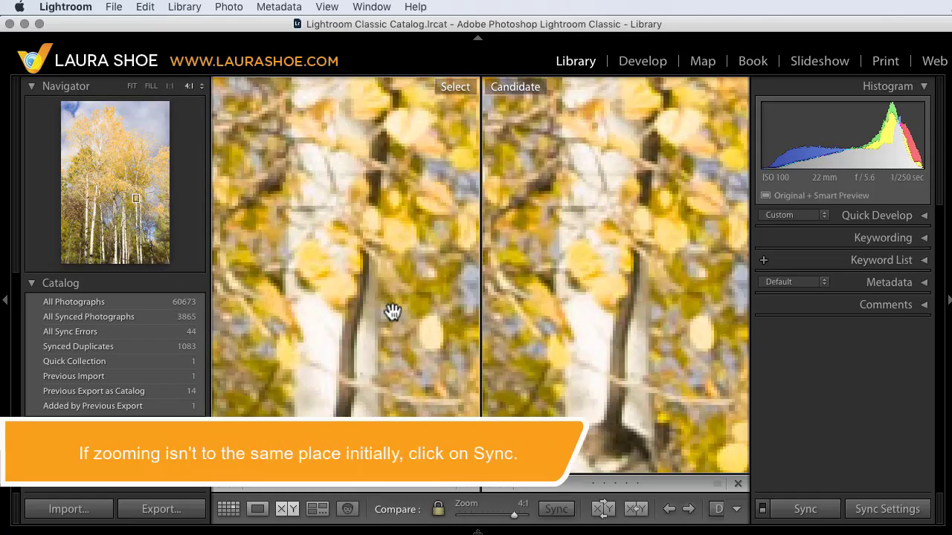
left_click(71, 115)
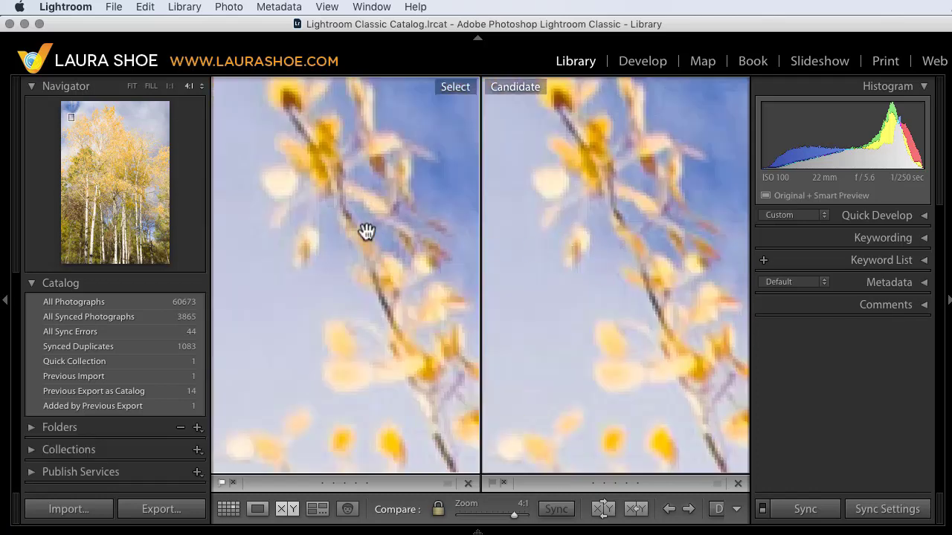
left_click(169, 86)
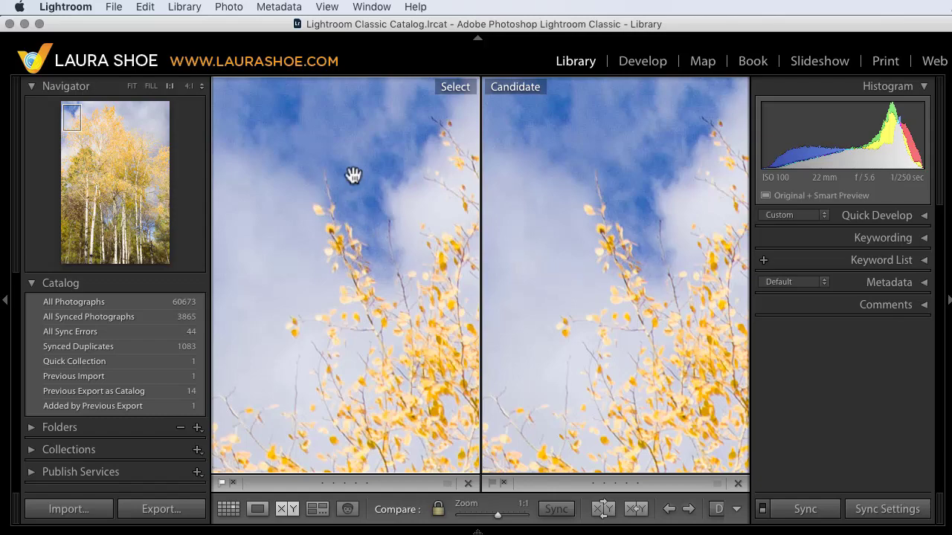
left_click(131, 86)
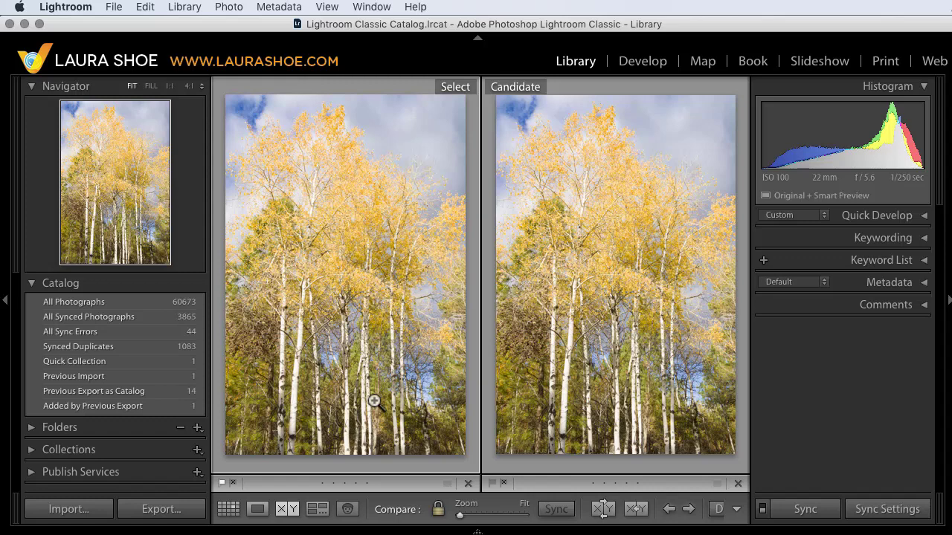
Return to Grid view and select the _MG_6922-Enhanced and bluebell photos, dismissing their context menu
key("g")
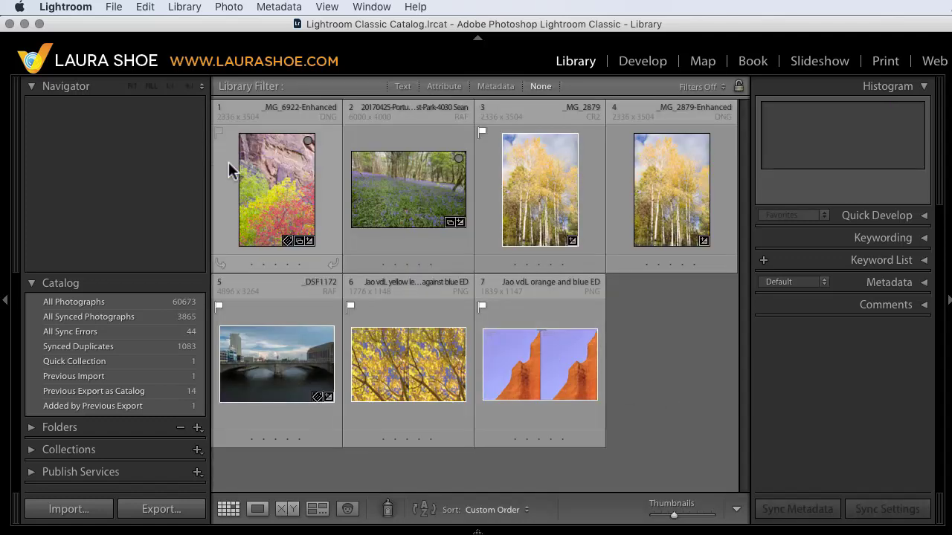
left_click(245, 170)
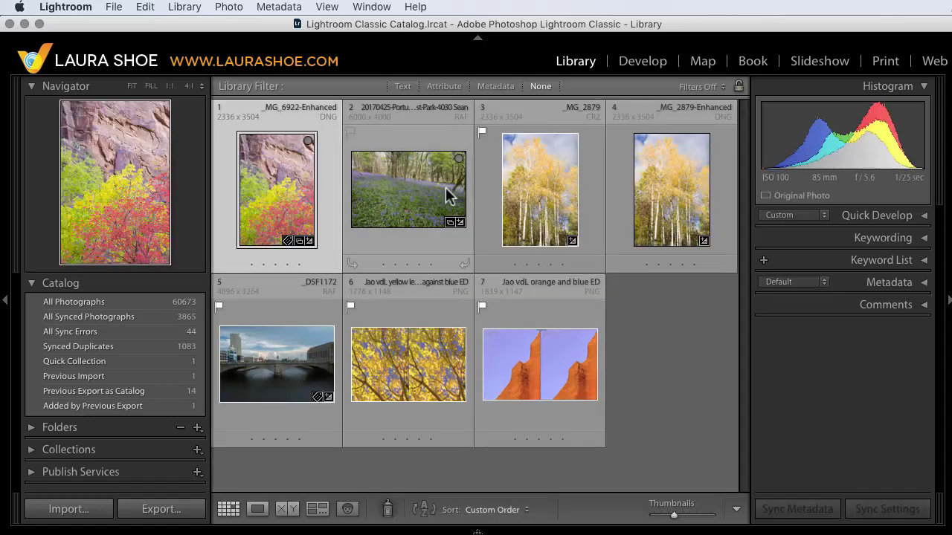
left_click(422, 181, "shift")
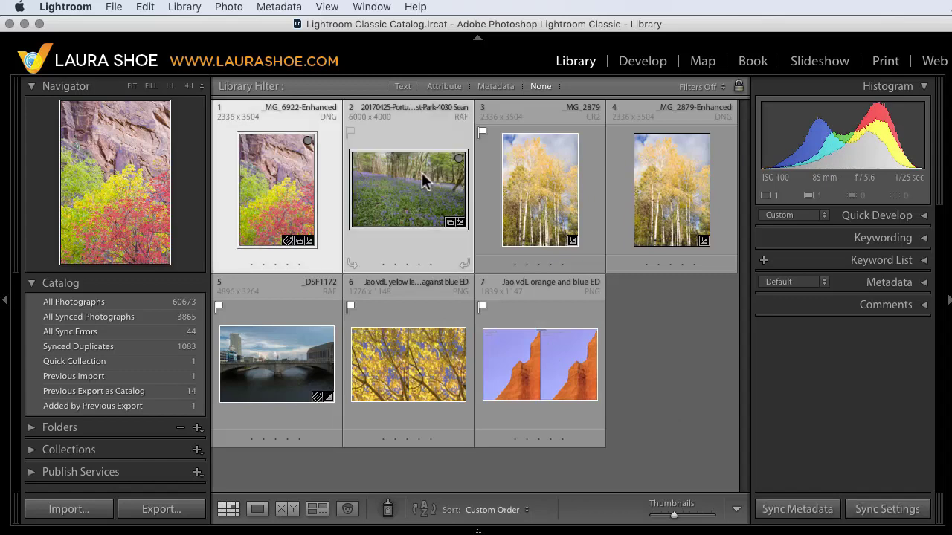
right_click(418, 190)
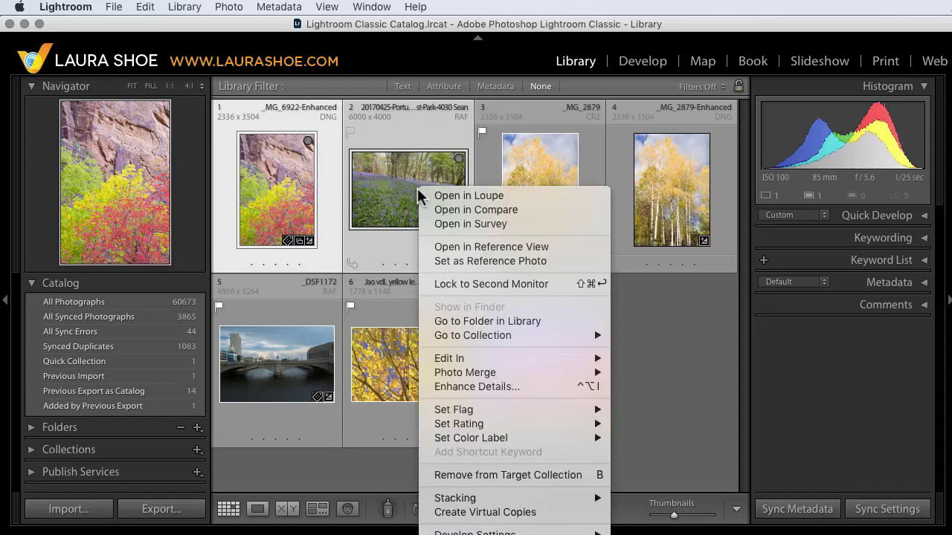
left_click(666, 329)
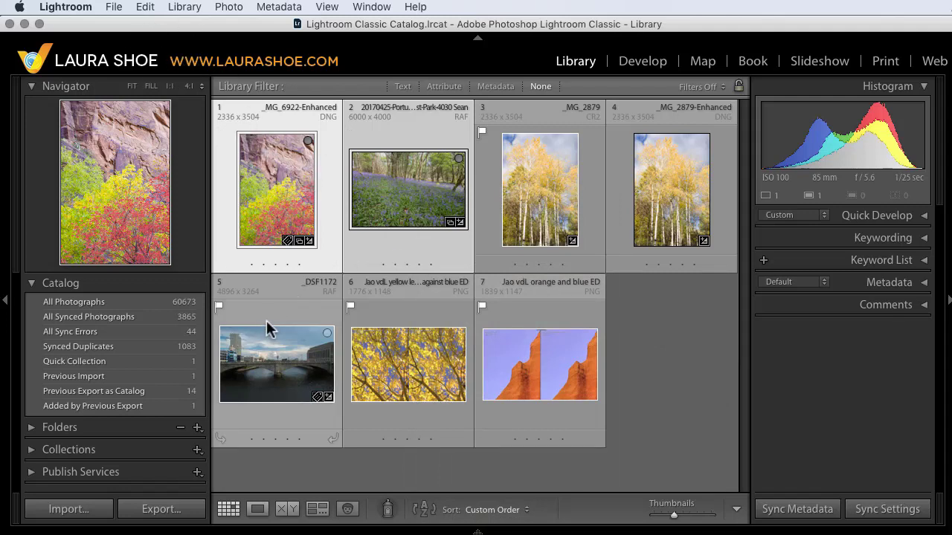
Show the _DSF1172 bridge photo in Loupe view at 4:1 on the traffic lights beyond the bridge
left_click(277, 365)
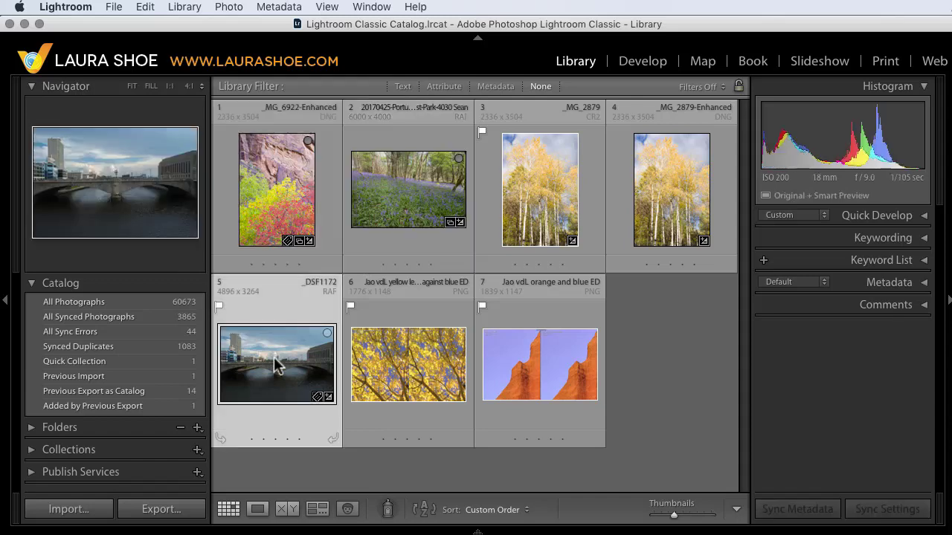
left_click(257, 511)
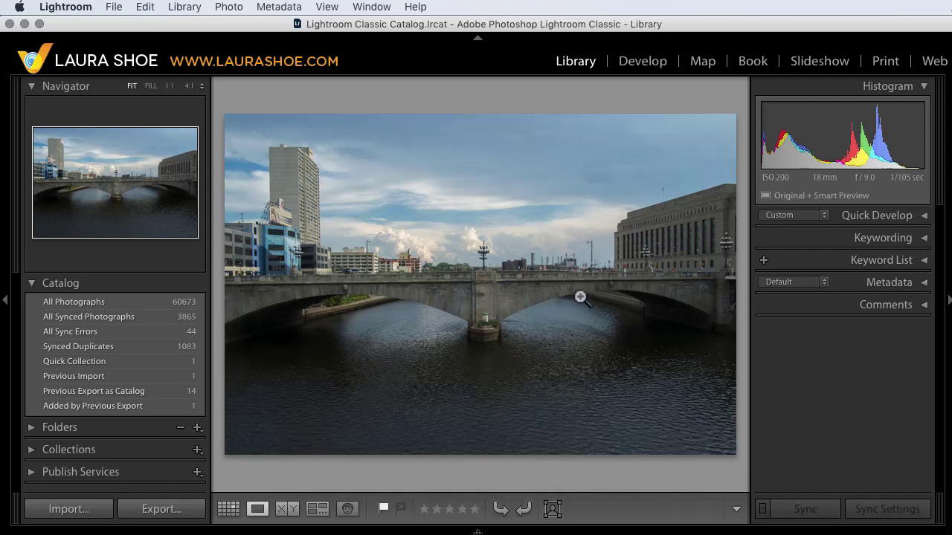
left_click(582, 264)
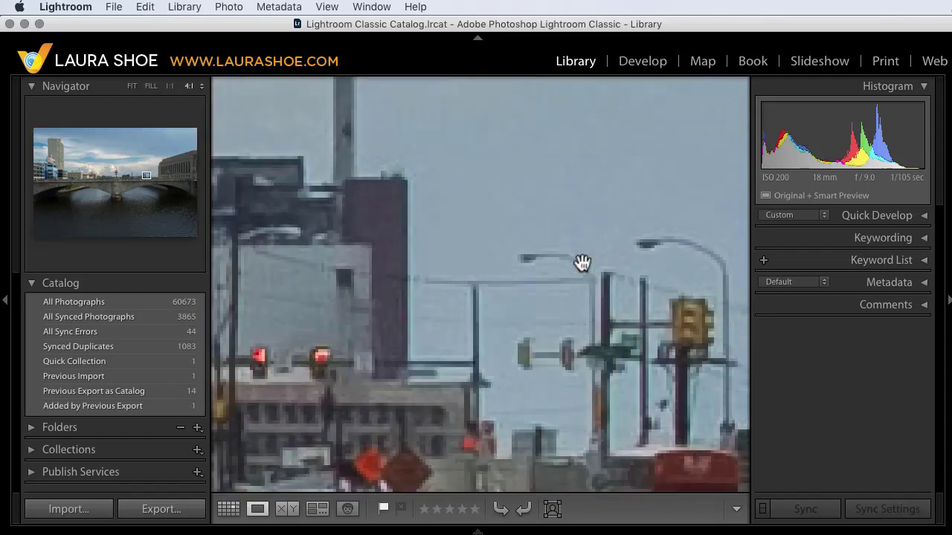
left_click_drag(357, 344, 564, 232)
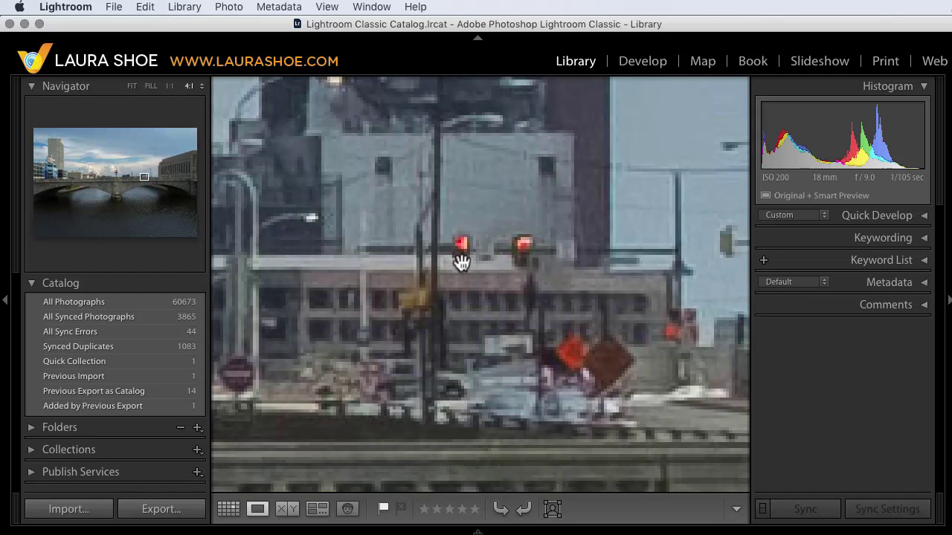
Open Enhance Details for the bridge photo and compare the traffic-light preview with and without enhancement
right_click(482, 210)
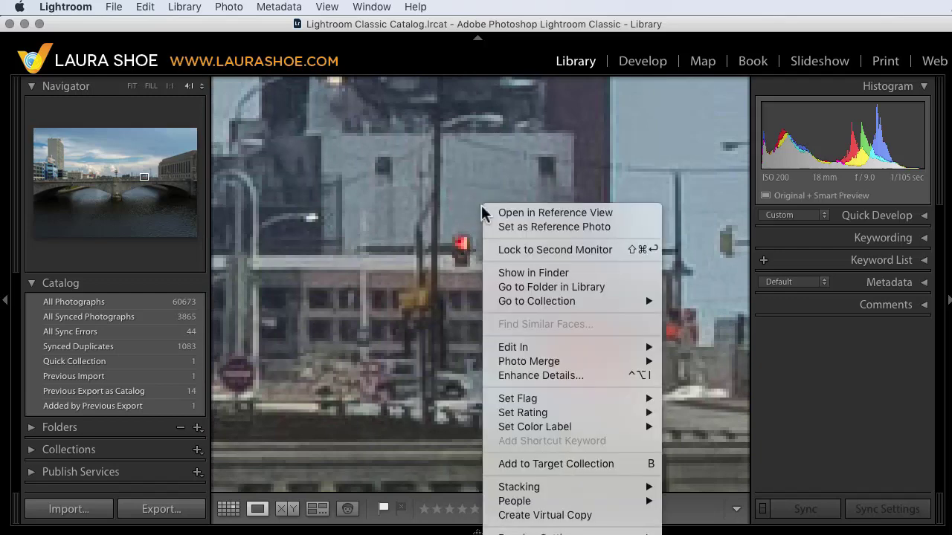
left_click(535, 376)
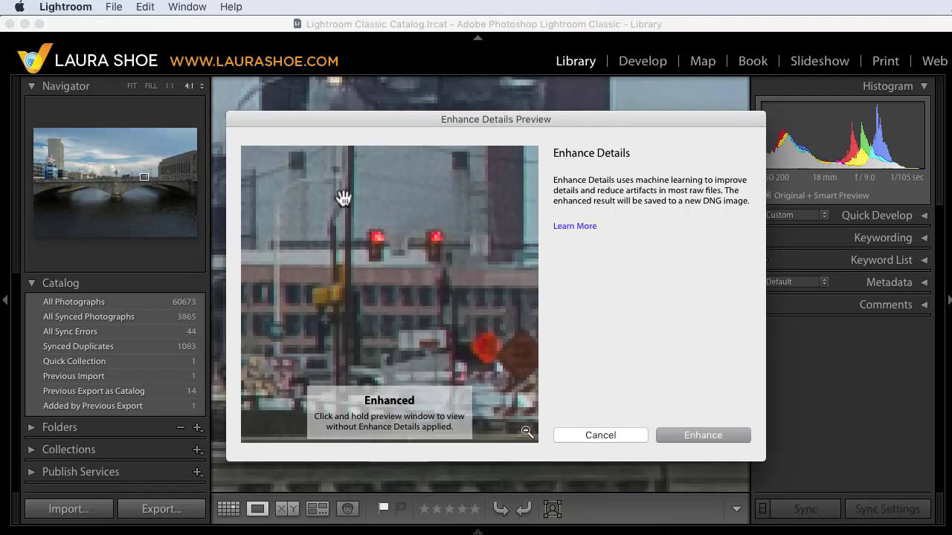
left_click_drag(480, 278, 482, 279)
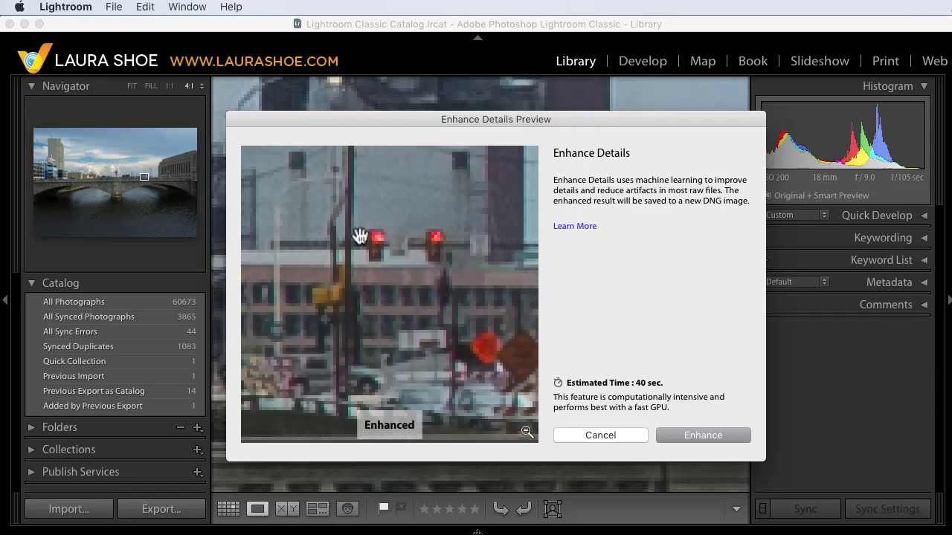
left_click_drag(480, 255, 478, 257)
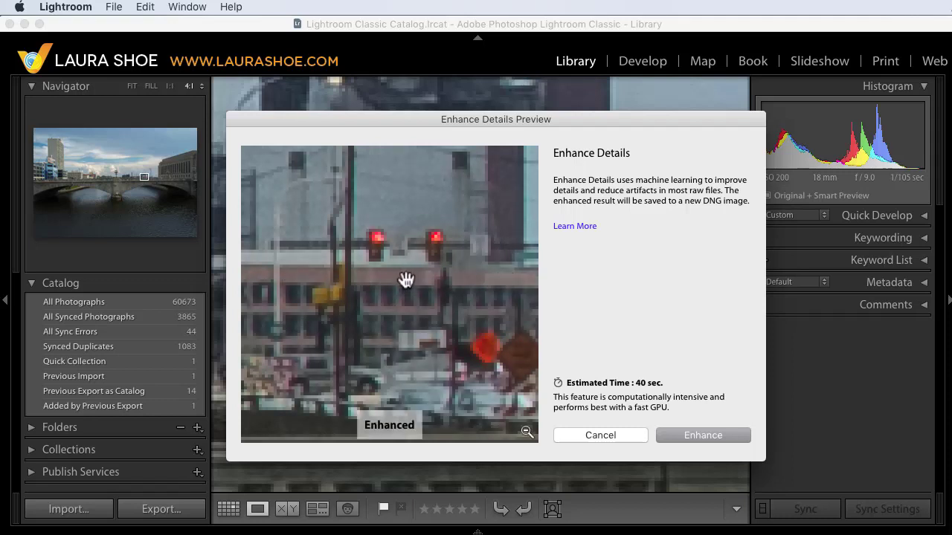
left_click_drag(496, 261, 490, 263)
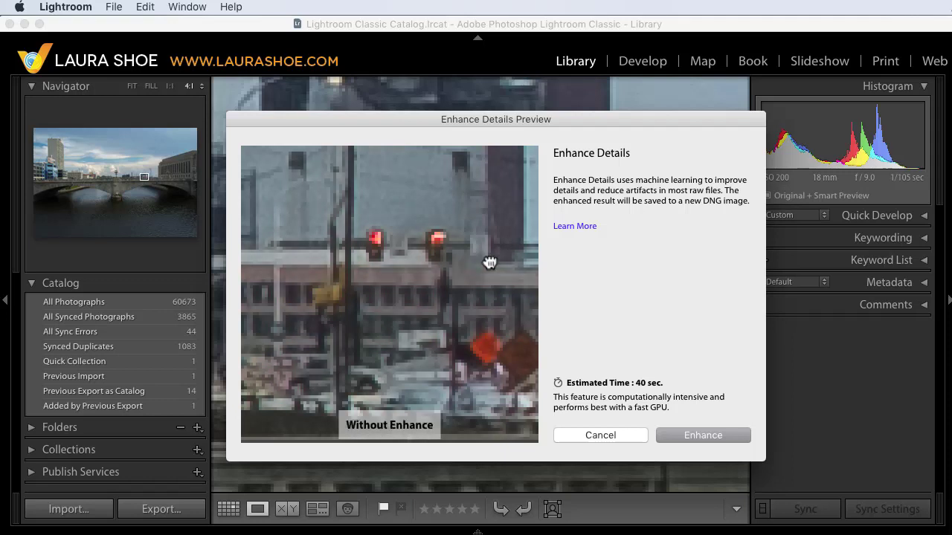
left_click_drag(490, 262, 490, 263)
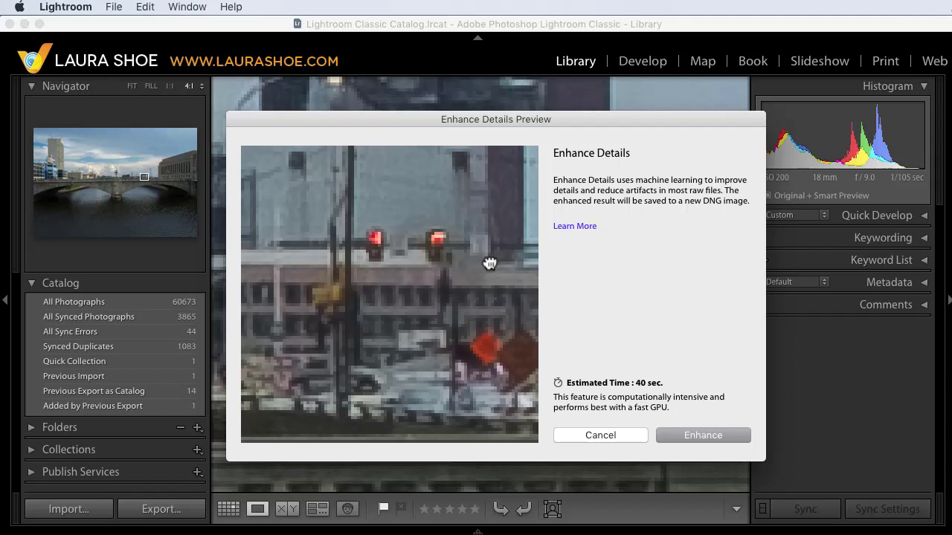
left_click_drag(490, 263, 488, 262)
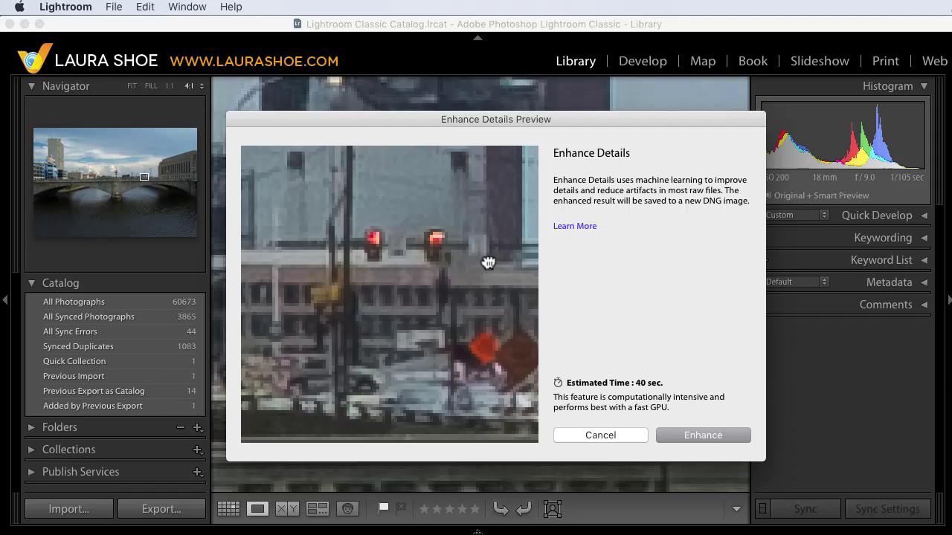
left_click_drag(488, 263, 488, 260)
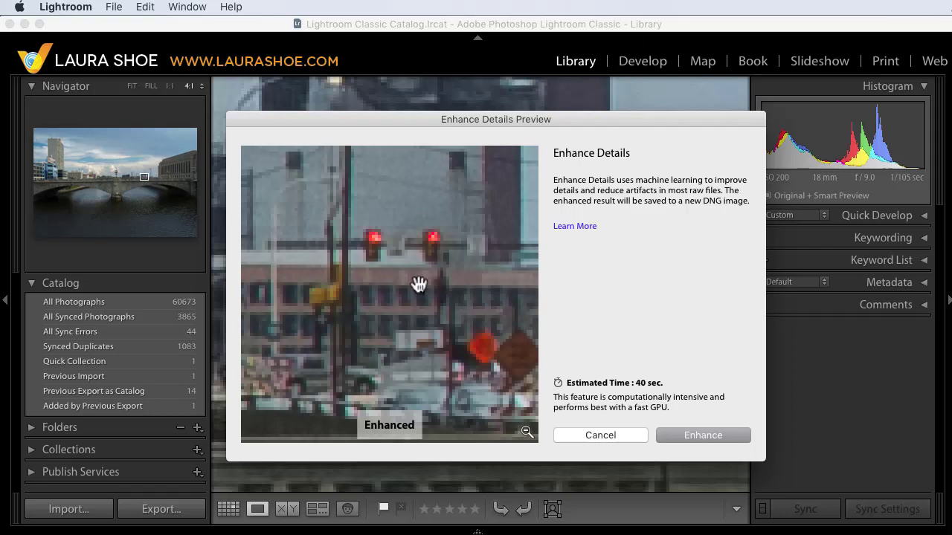
left_click(419, 287)
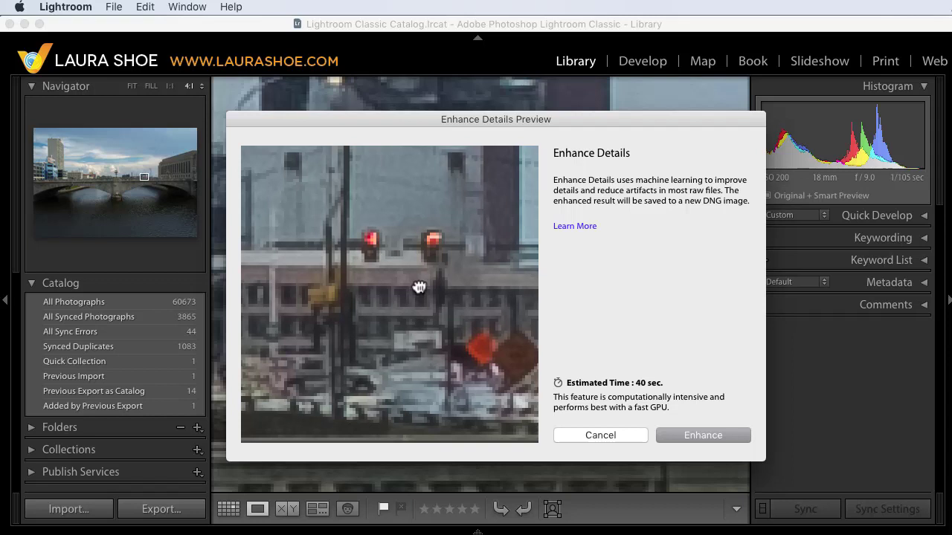
Compare the unenhanced preview once more, then run Enhance to create the bridge photo's DNG
left_click(419, 287)
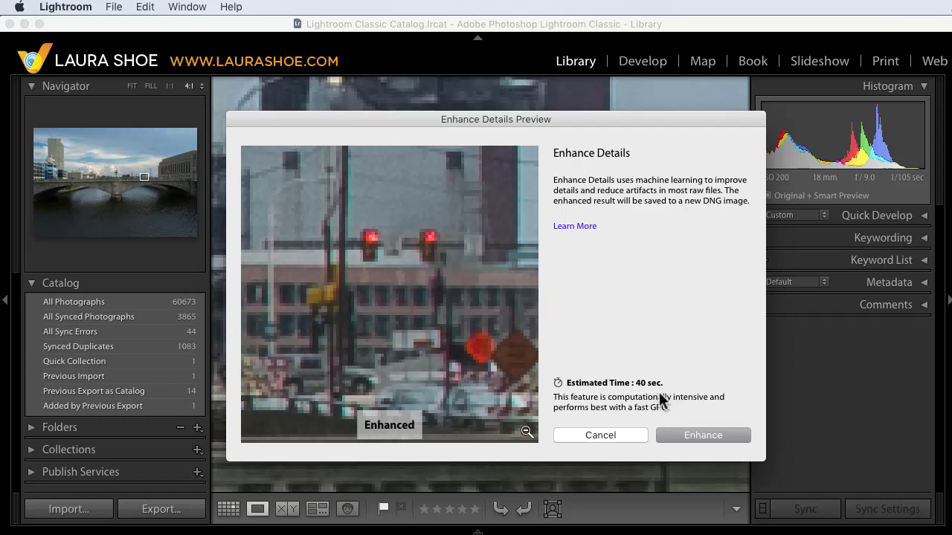
left_click(710, 442)
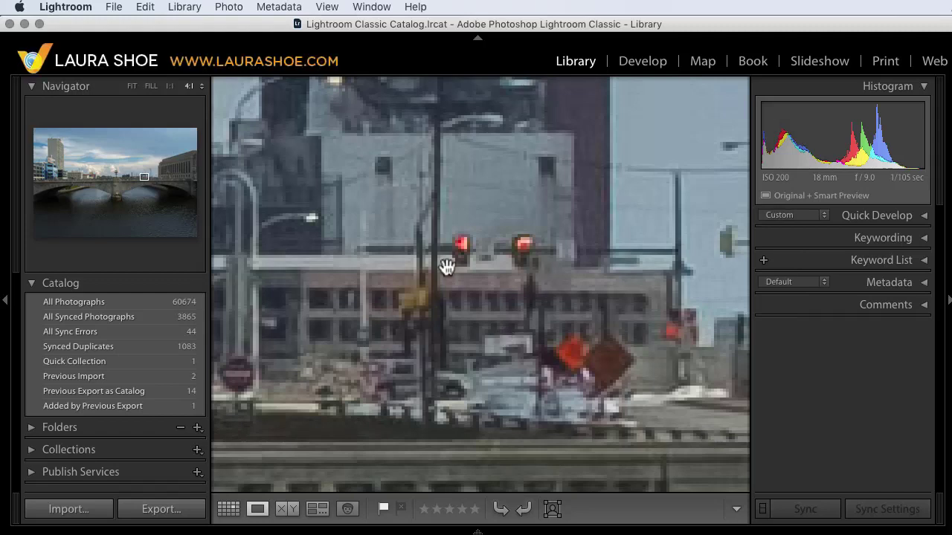
Zoom the bridge photo back out to Fit
left_click(447, 267)
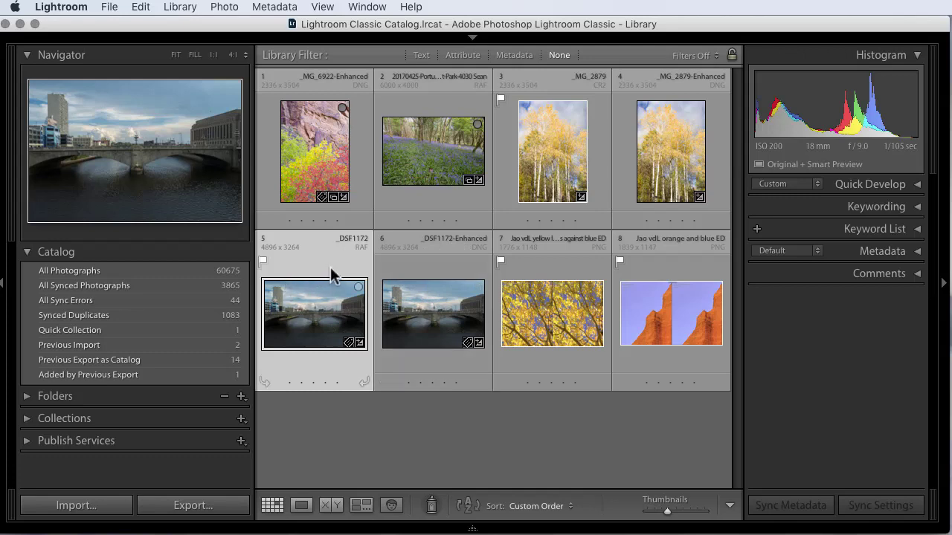
right_click(452, 274)
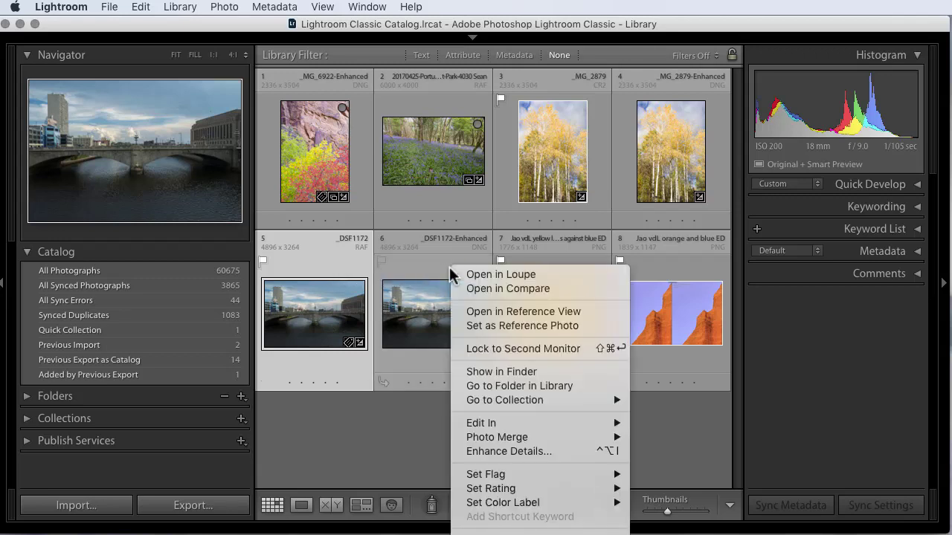
left_click(544, 370)
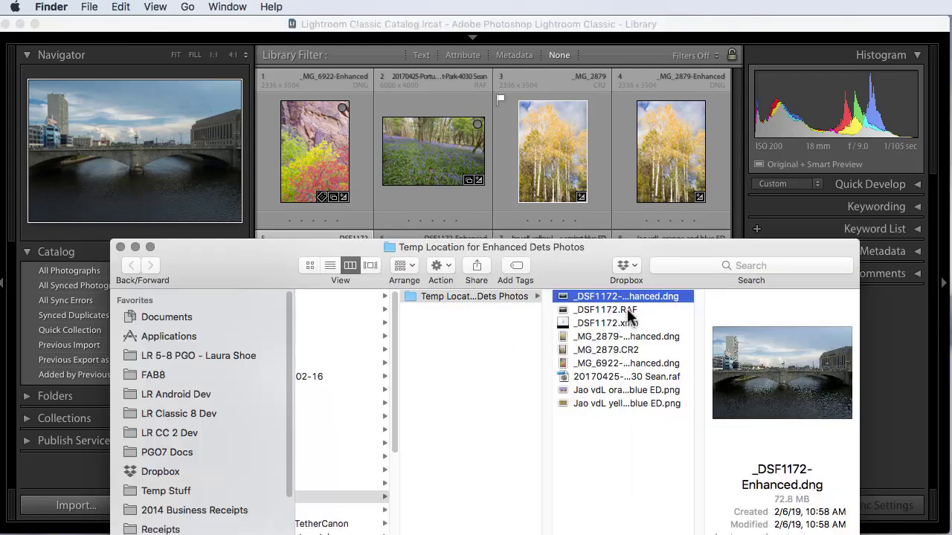
left_click(622, 310)
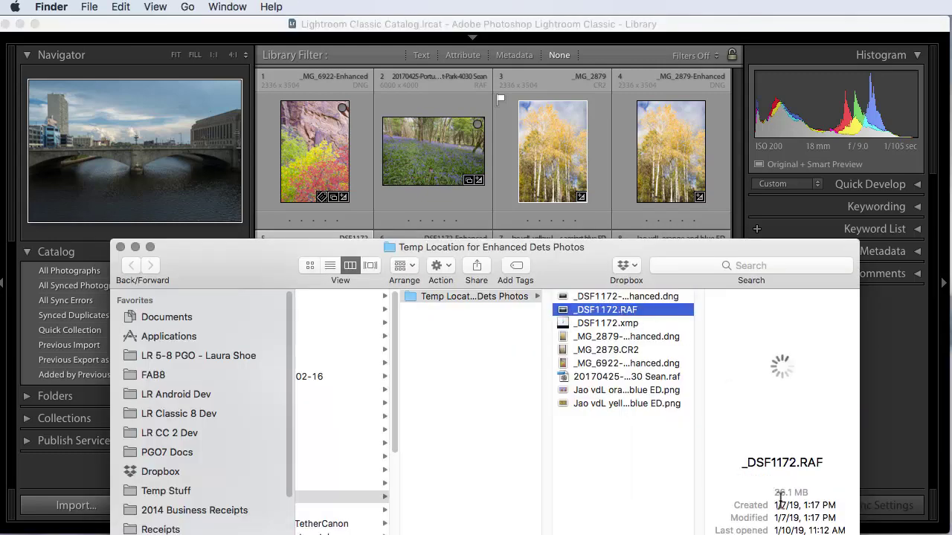
left_click(639, 295)
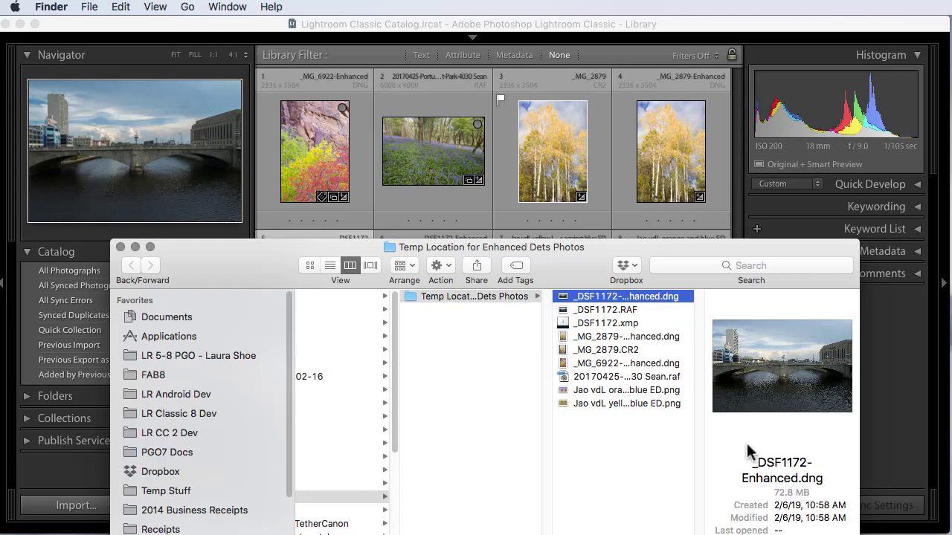
left_click(614, 350)
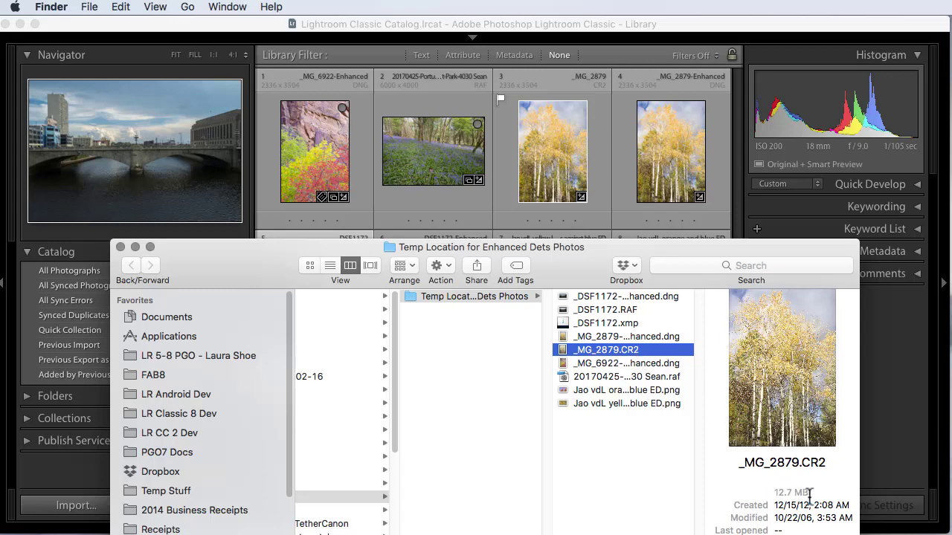
left_click(661, 336)
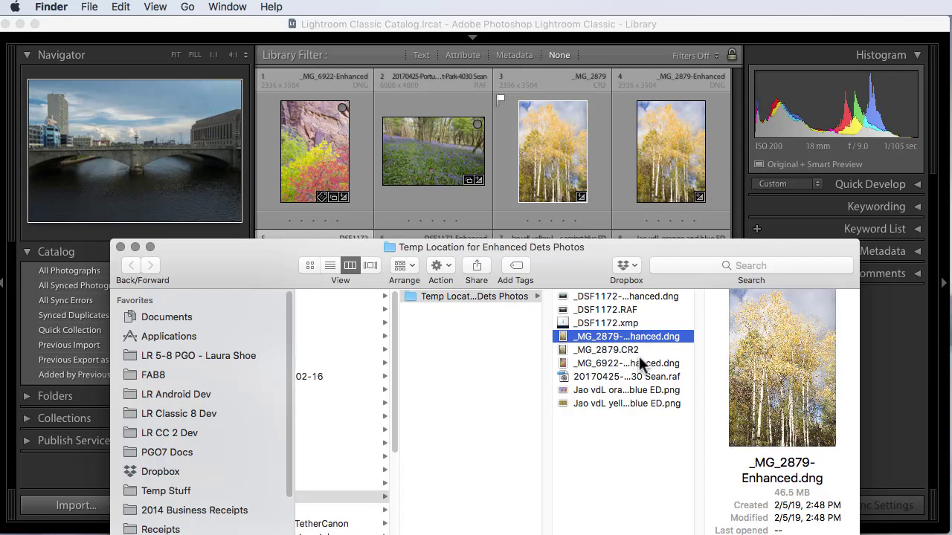
left_click(119, 247)
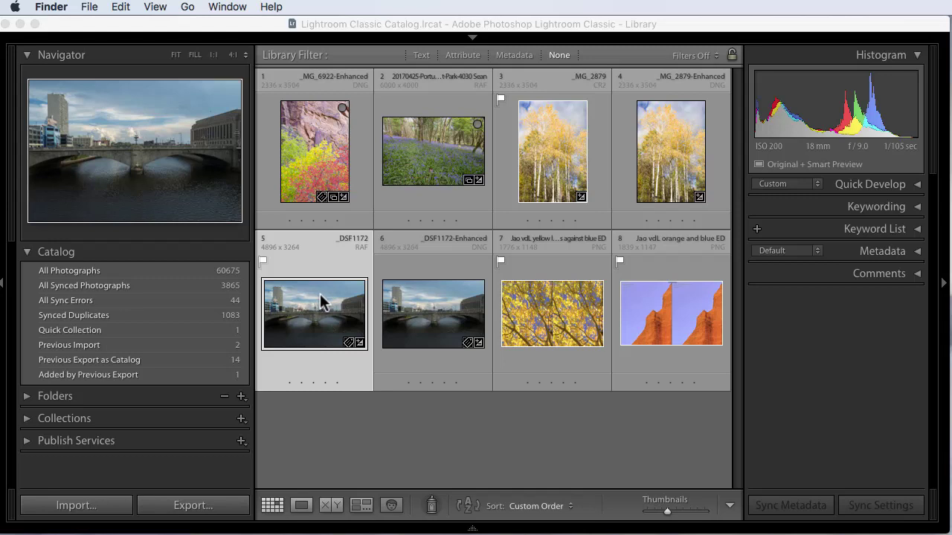
Open the yellow aspen photo _MG_2879 in Loupe view from the eight-photo grid
double_click(539, 132)
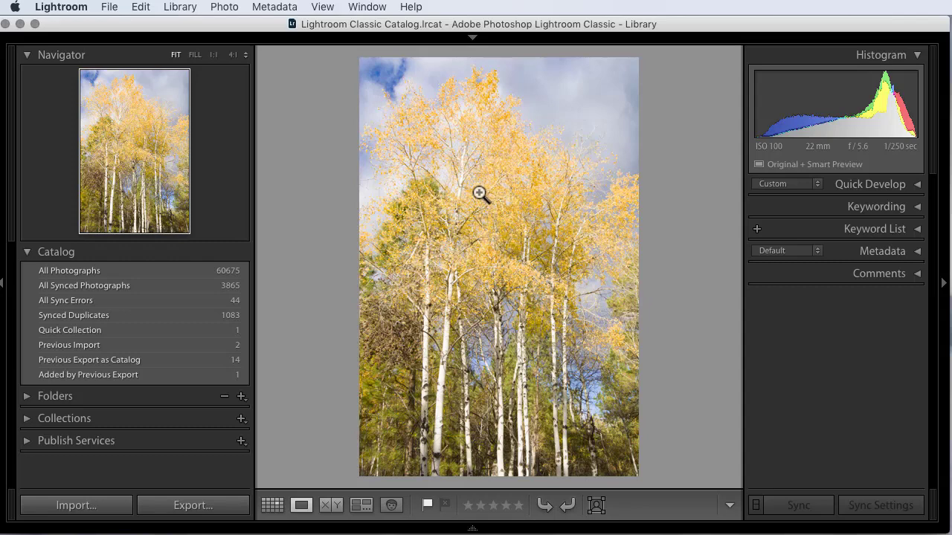
Show the yellow-leaves DSC_4961 Enhanced-versus-NEF comparison at Fill with panels hidden, panned to the file labels
key("g")
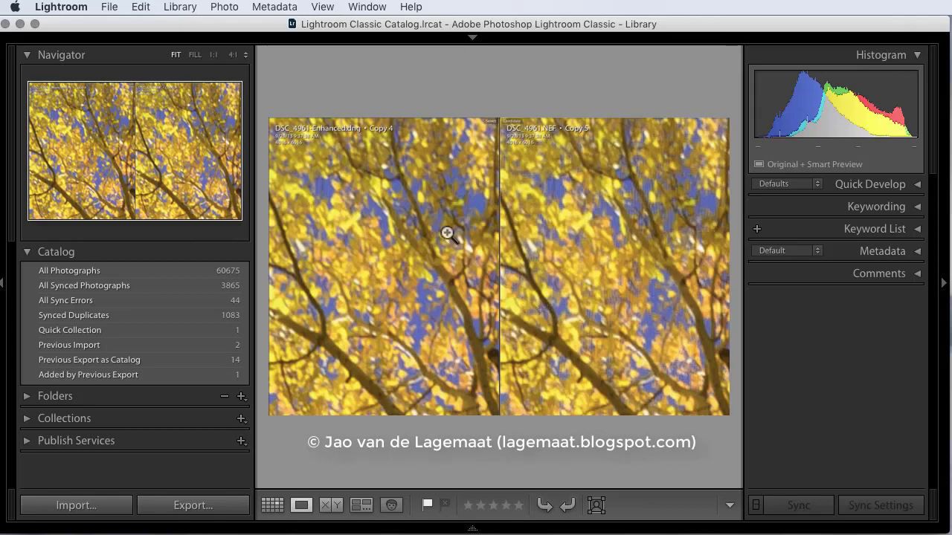
left_click(194, 54)
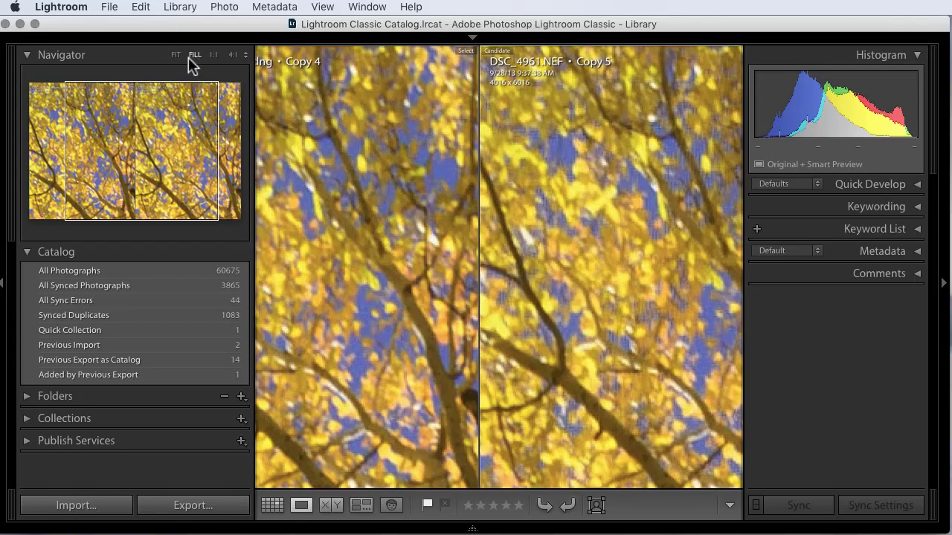
key("Tab")
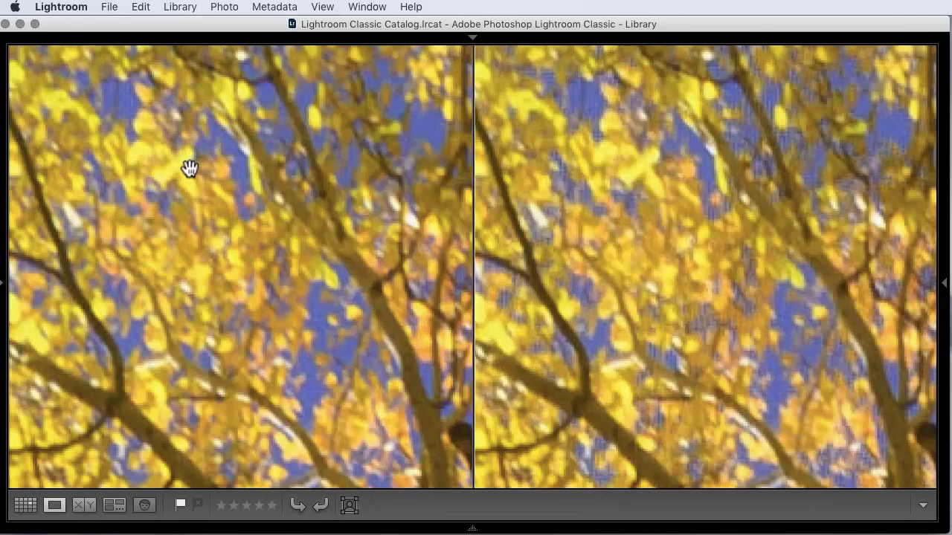
left_click_drag(189, 142, 191, 322)
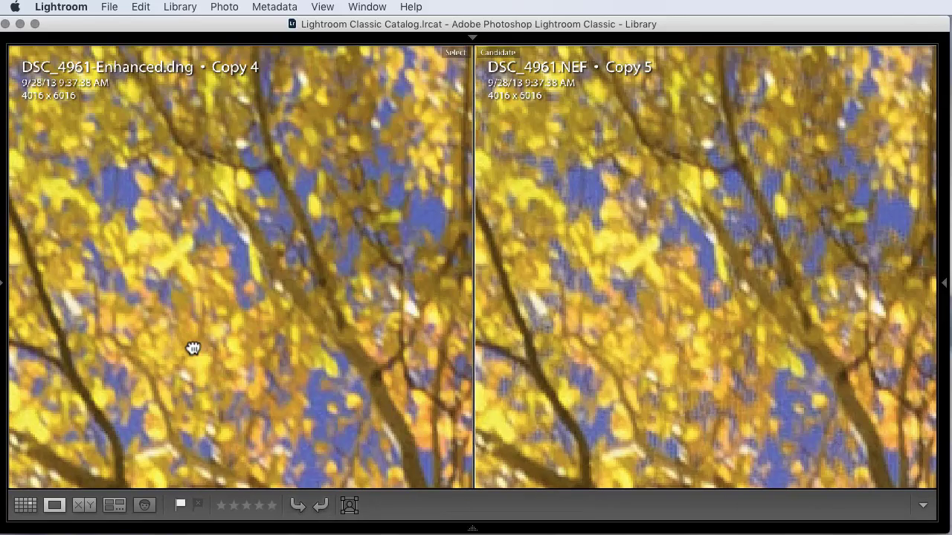
left_click(610, 110)
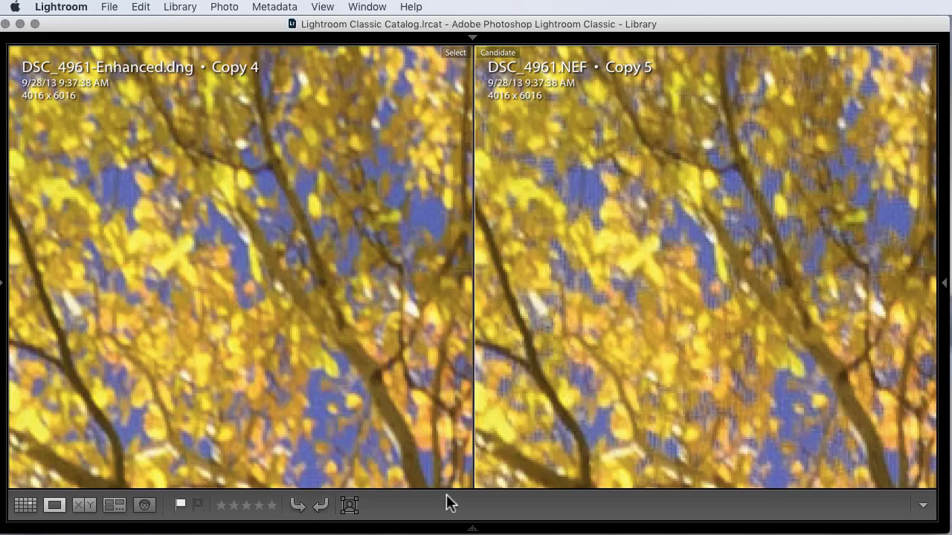
Open the orange rock comparison and pan to the rock's edge, then move on to the aspen photo
mouse_move(472, 527)
left_click(420, 491)
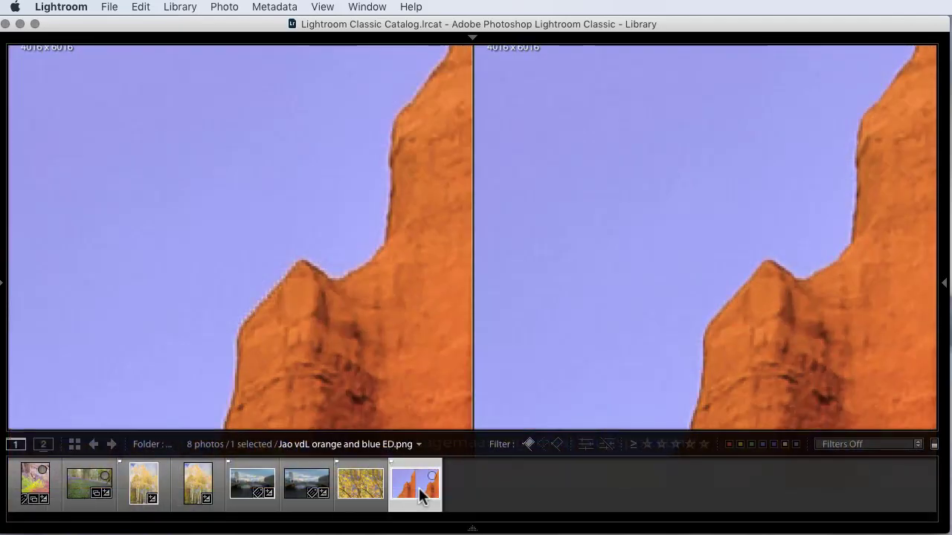
left_click_drag(289, 323, 306, 380)
left_click(602, 89)
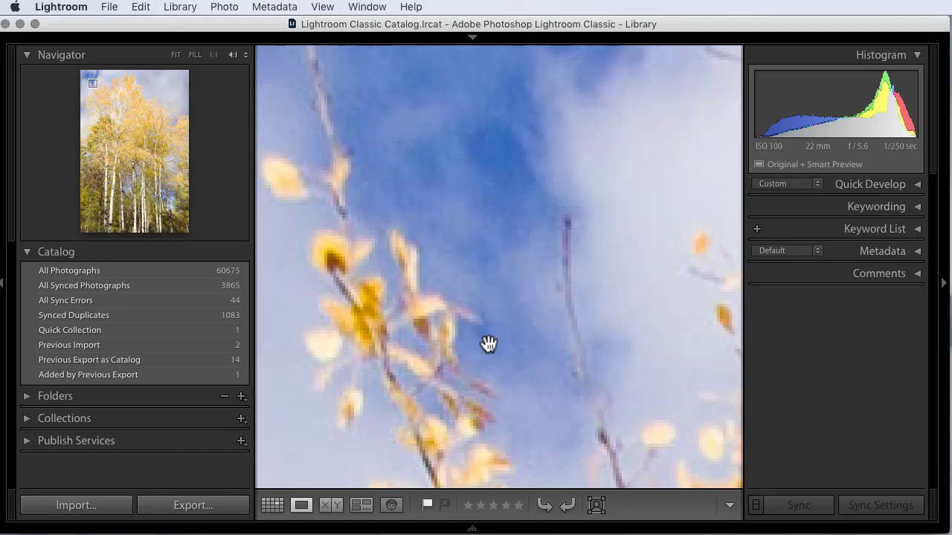
Return from the zoomed Loupe to the Grid of all eight thumbnails with G
key("g")
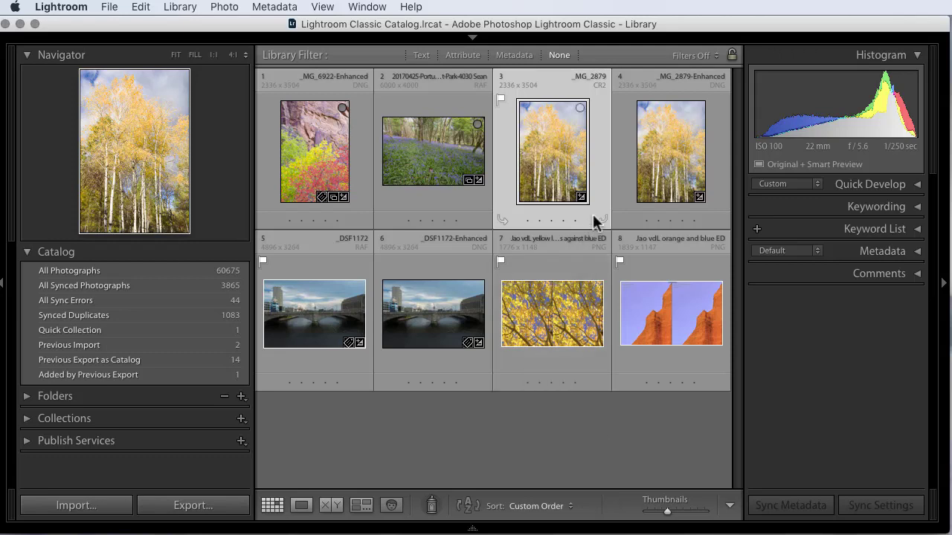
Select the _MG_2879-Enhanced thumbnail so it previews in the Navigator
left_click(669, 141)
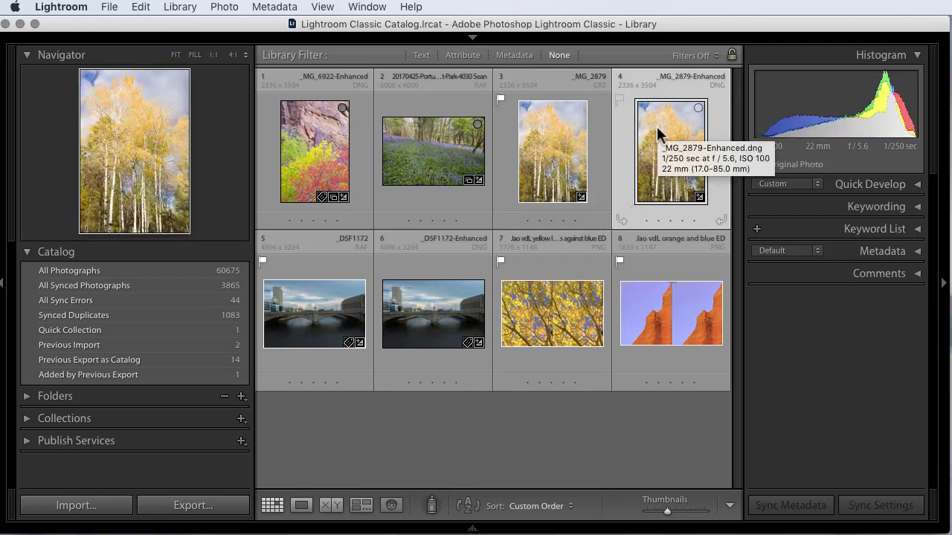